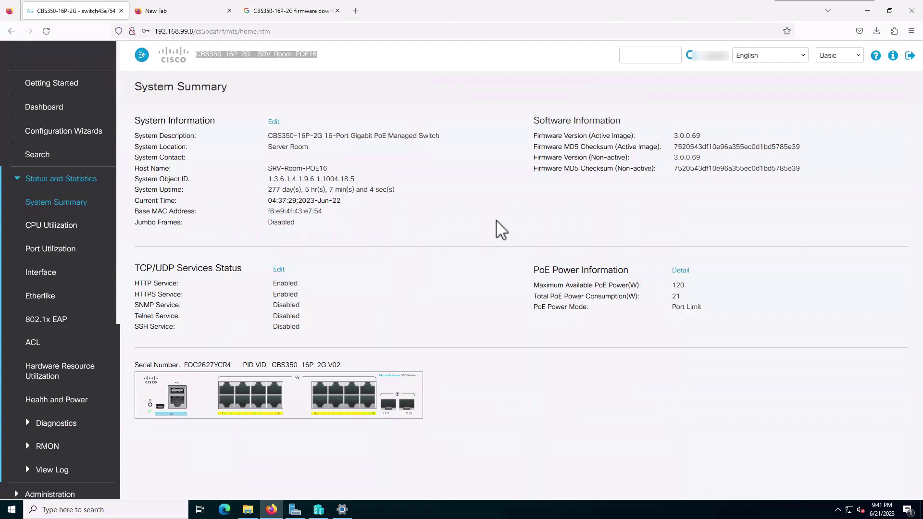
- On the switch's System Summary, check the model, host name and non-active firmware version 3.0.0.69
left_click(215, 60)
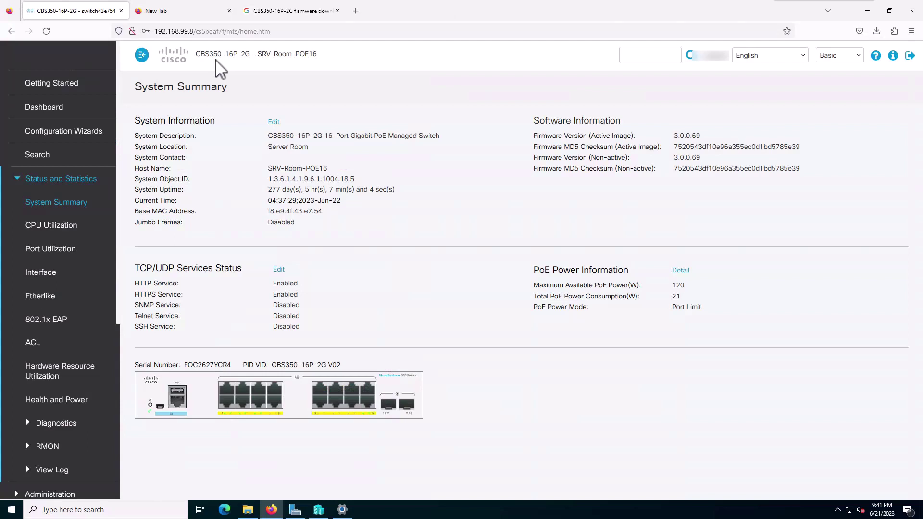
left_click_drag(318, 57, 190, 53)
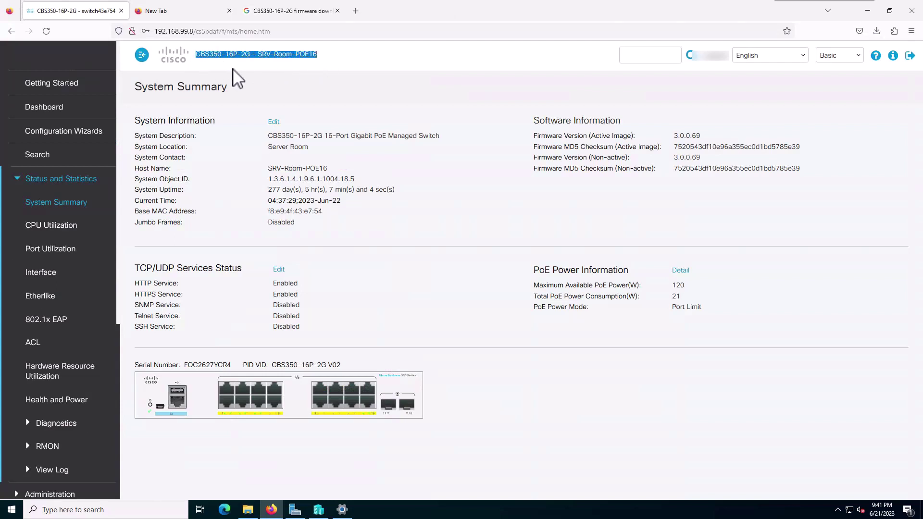
left_click(232, 69)
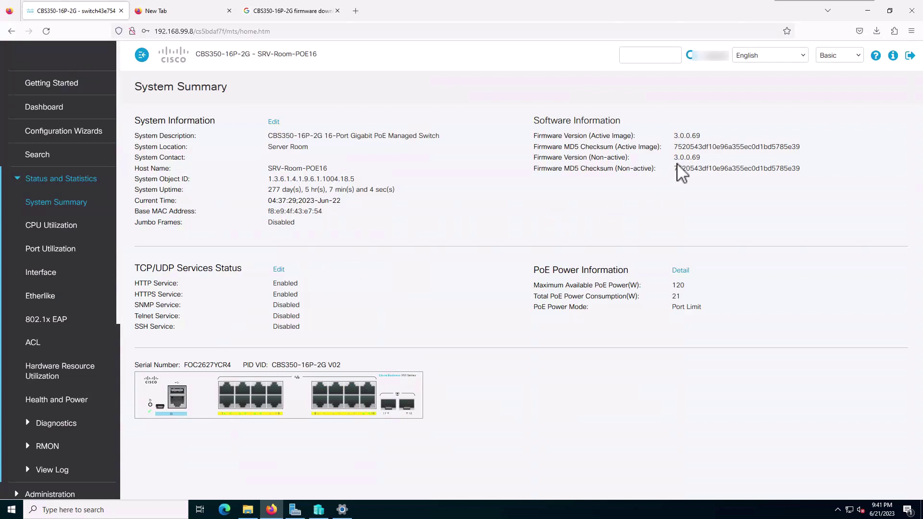
triple_click(535, 160)
left_click(57, 84)
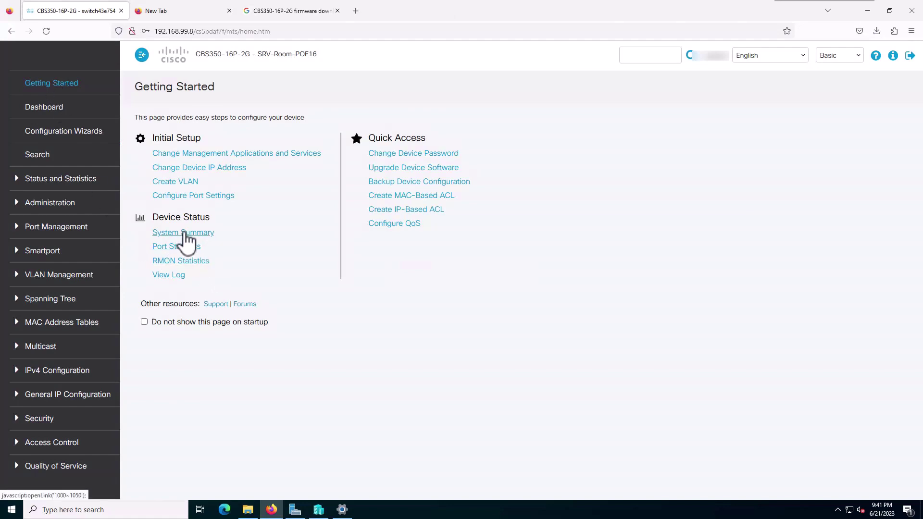
left_click(182, 232)
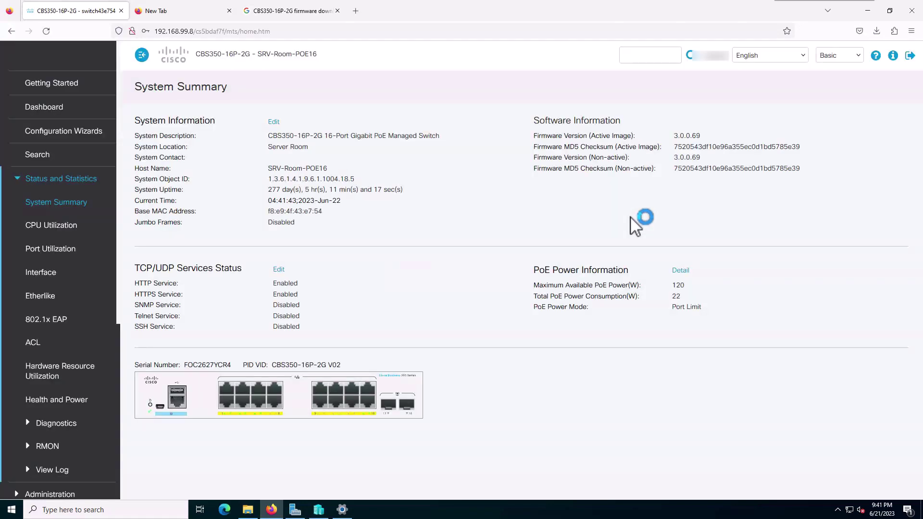
left_click_drag(705, 158, 671, 156)
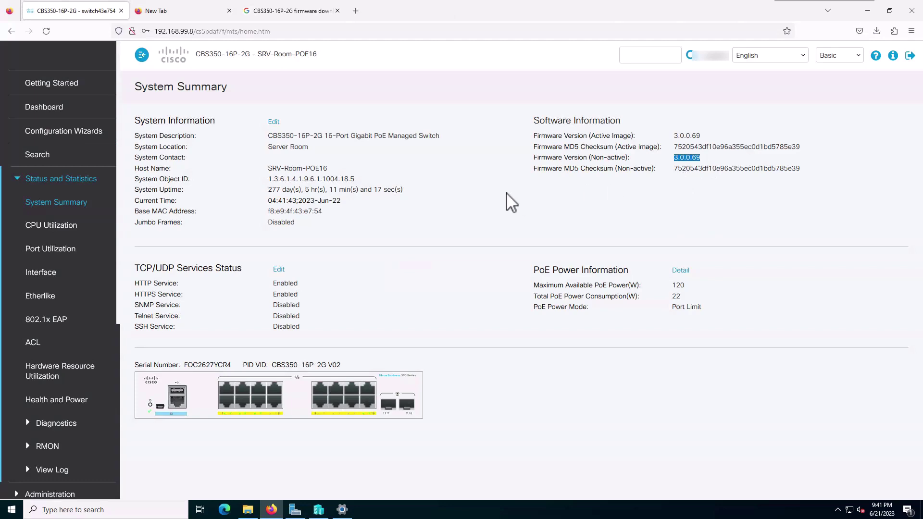
- From the CBS350-16P-2G firmware search results, open Cisco Business 350 Series Managed Switches in a new tab
left_click(281, 11)
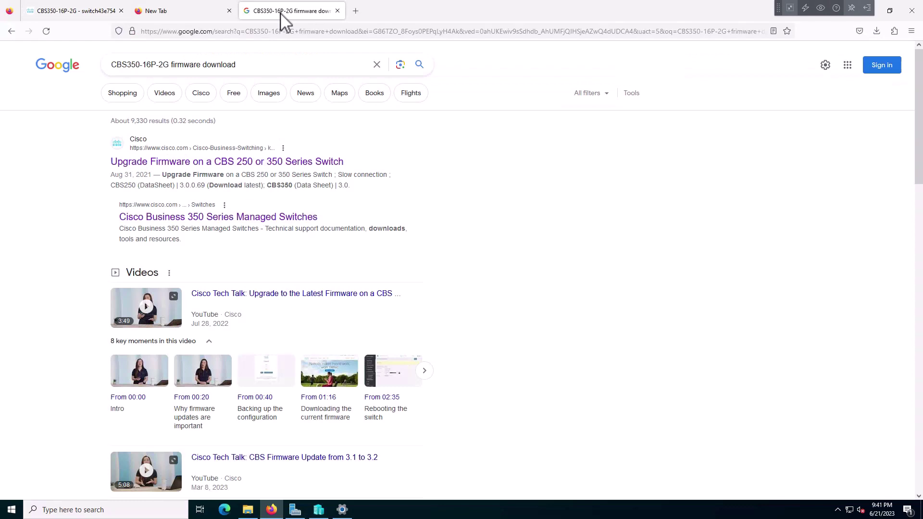
left_click_drag(237, 64, 116, 64)
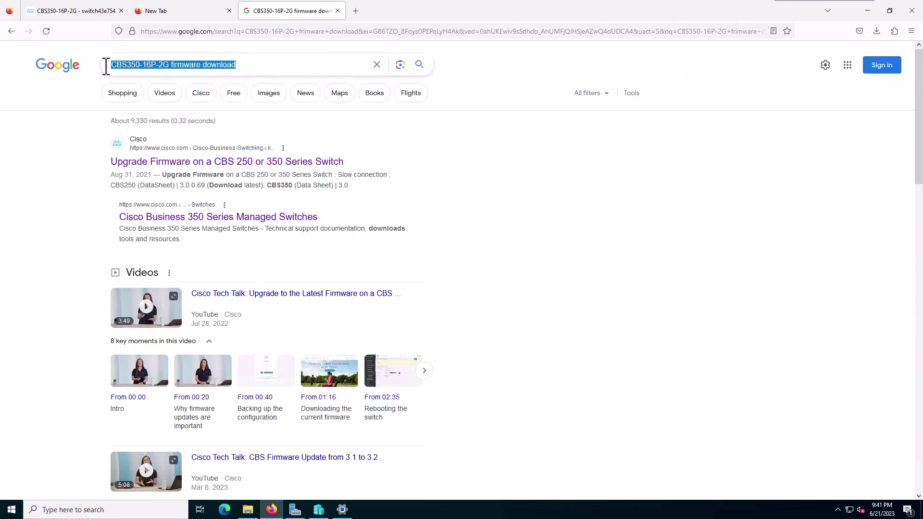
left_click(96, 129)
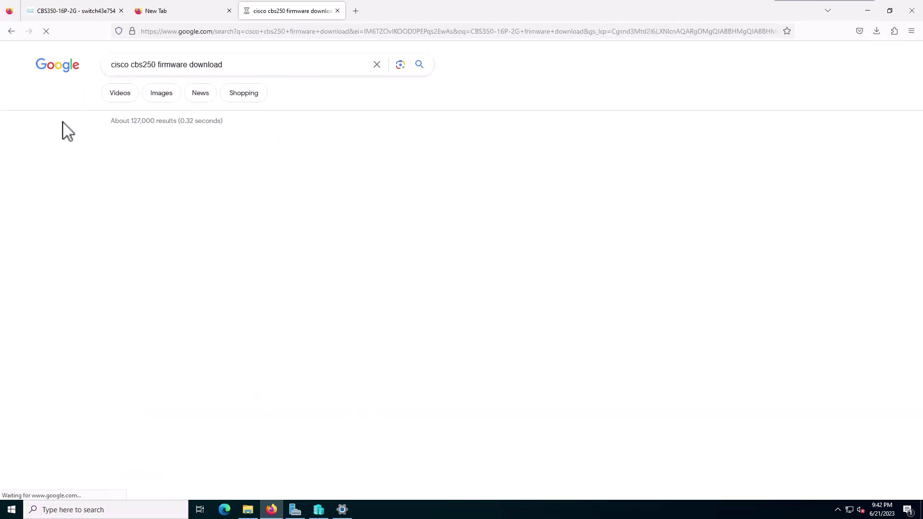
left_click(12, 31)
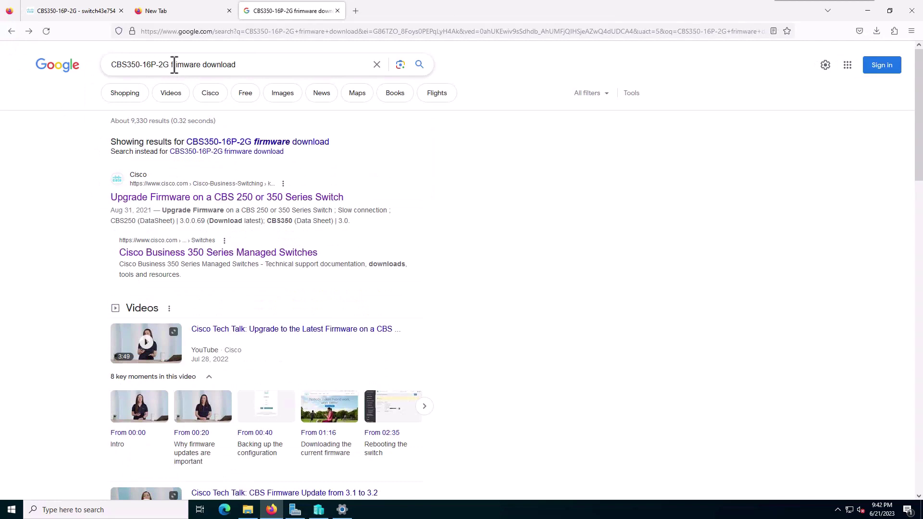
left_click_drag(169, 65, 108, 65)
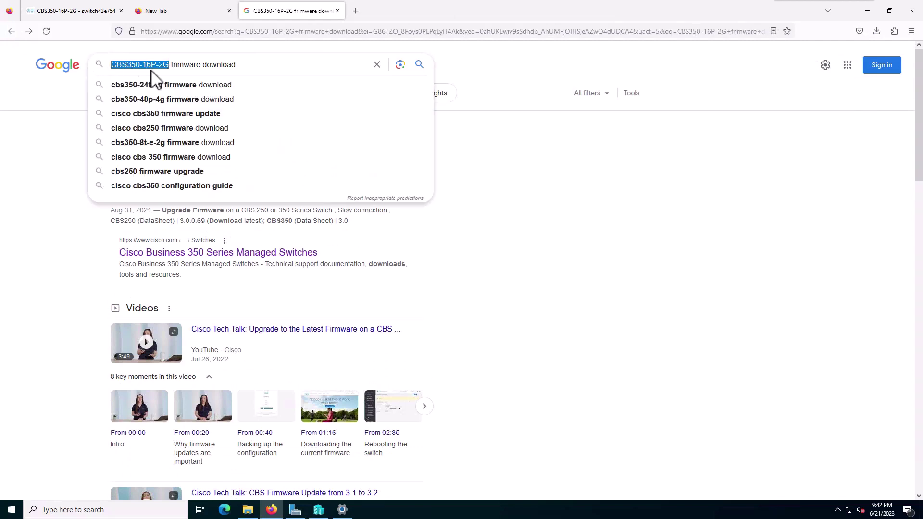
left_click(240, 65)
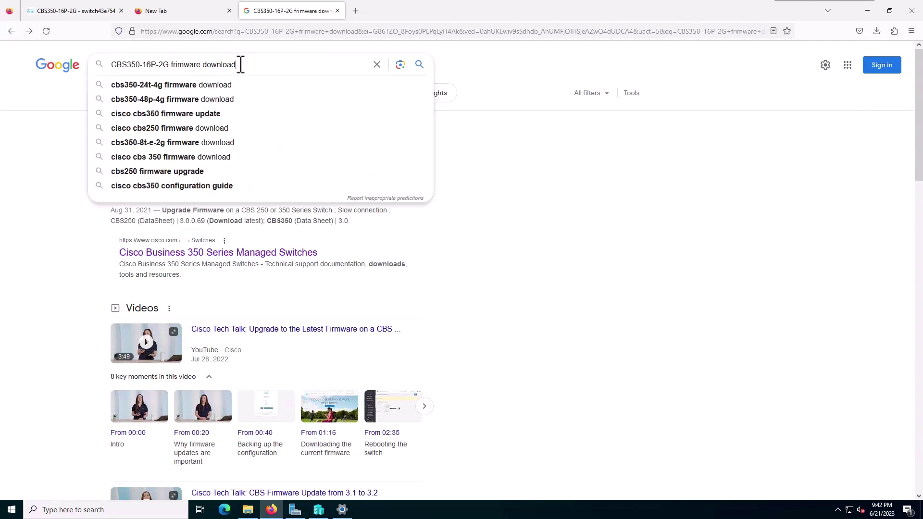
left_click(75, 113)
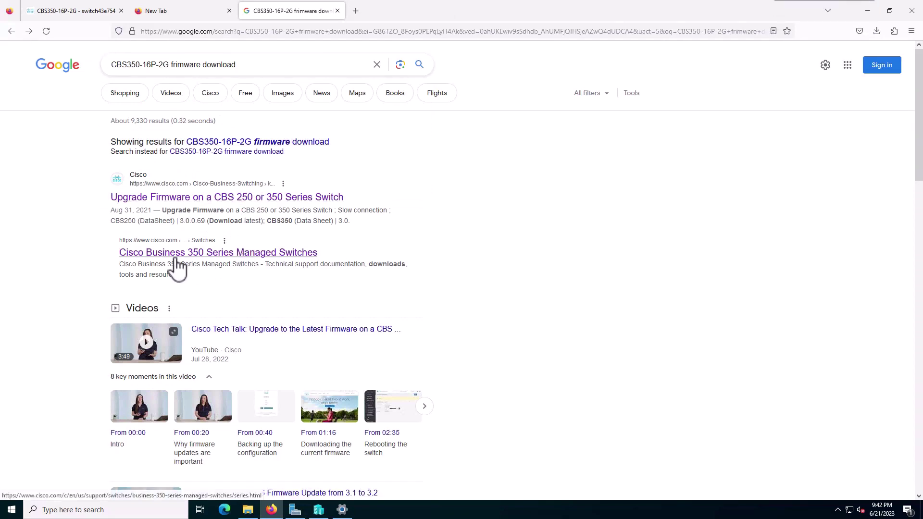
right_click(215, 254)
left_click(236, 265)
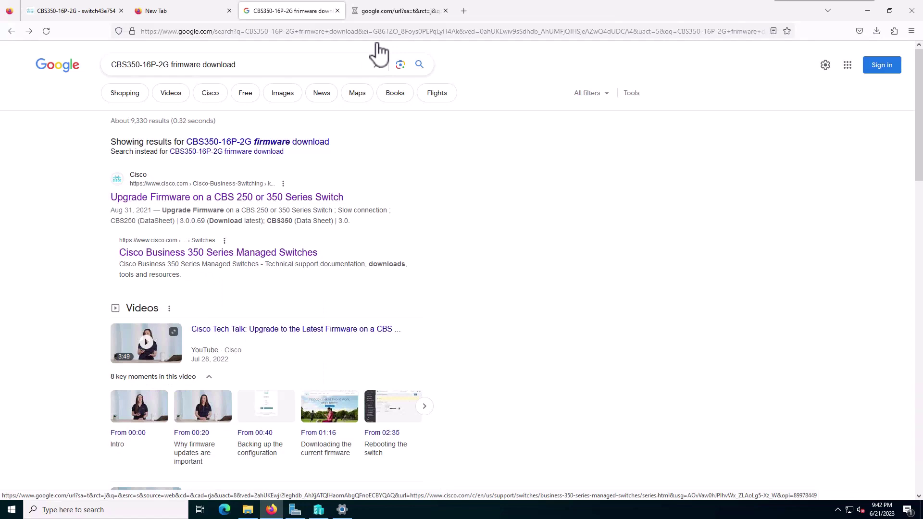
- On the Business 350 Series support page, list downloads for the Business 350-16P-2G Managed Switch
left_click(394, 9)
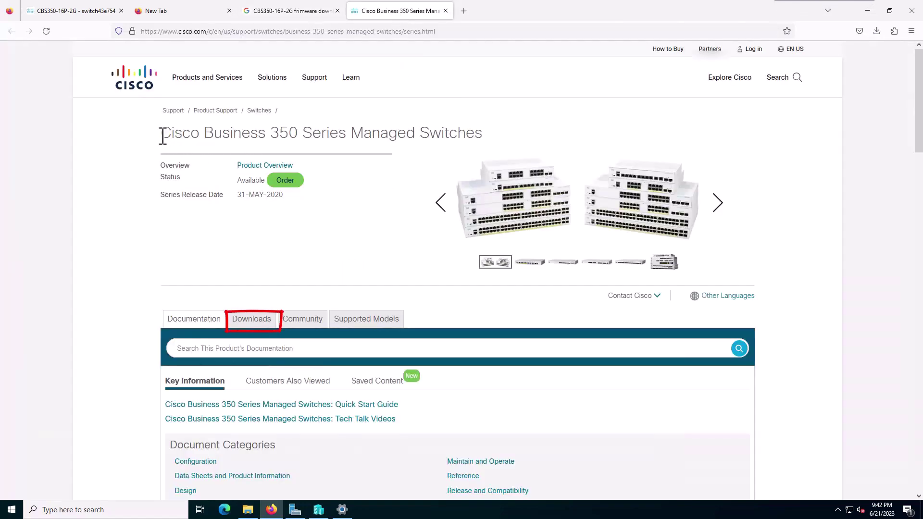
left_click_drag(163, 134, 482, 125)
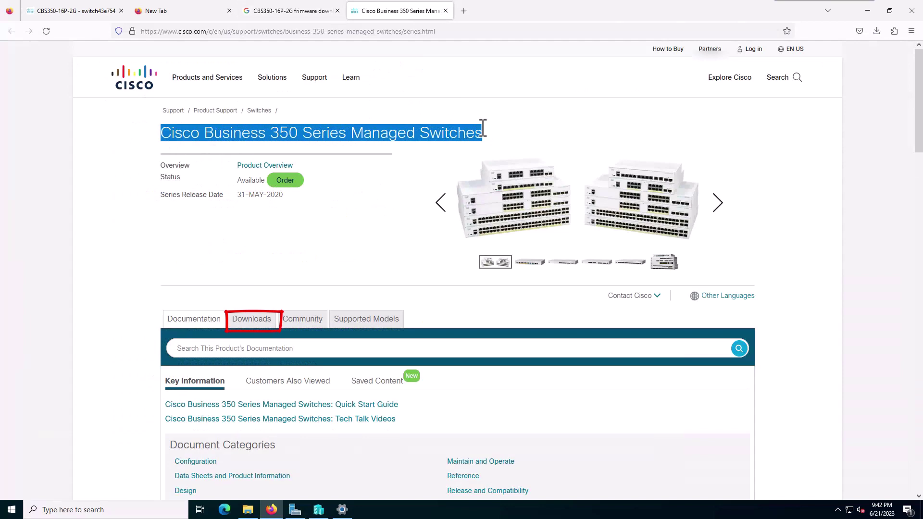
left_click(385, 130)
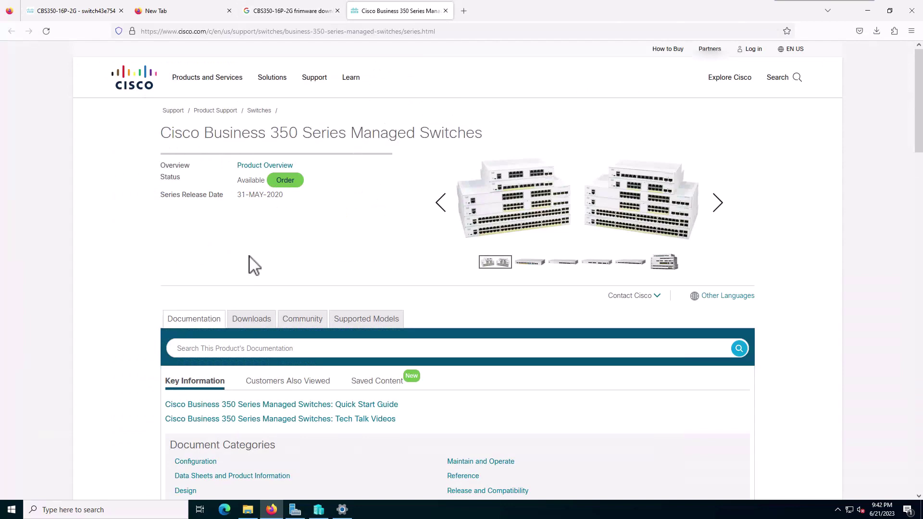
scroll(250, 261, "down", 3)
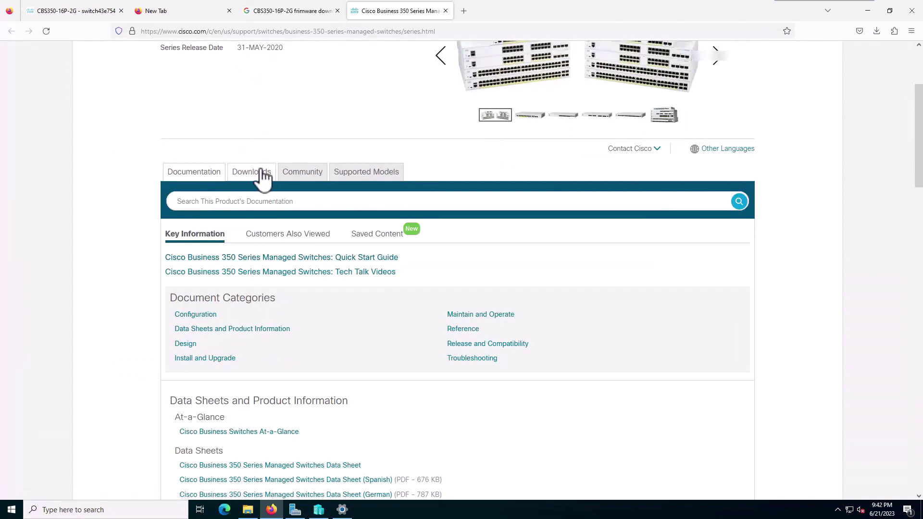
left_click(251, 182)
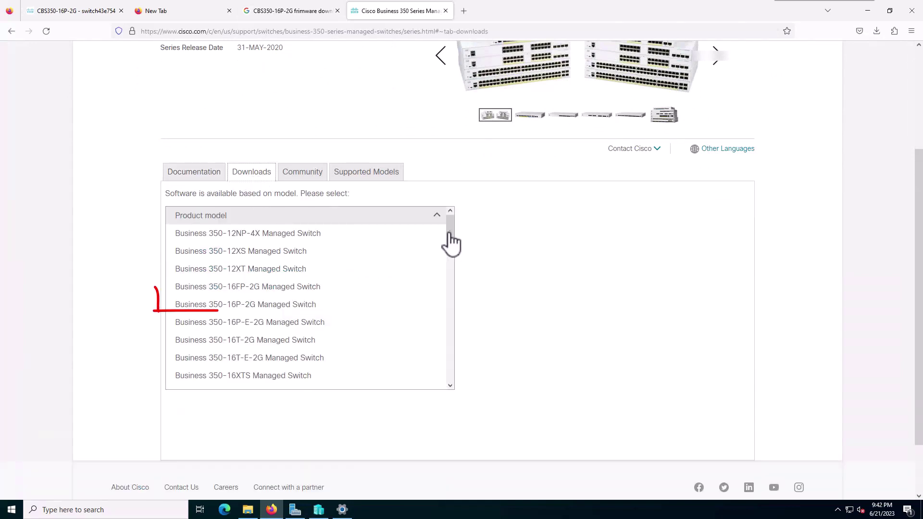
scroll(451, 229, "down", 1)
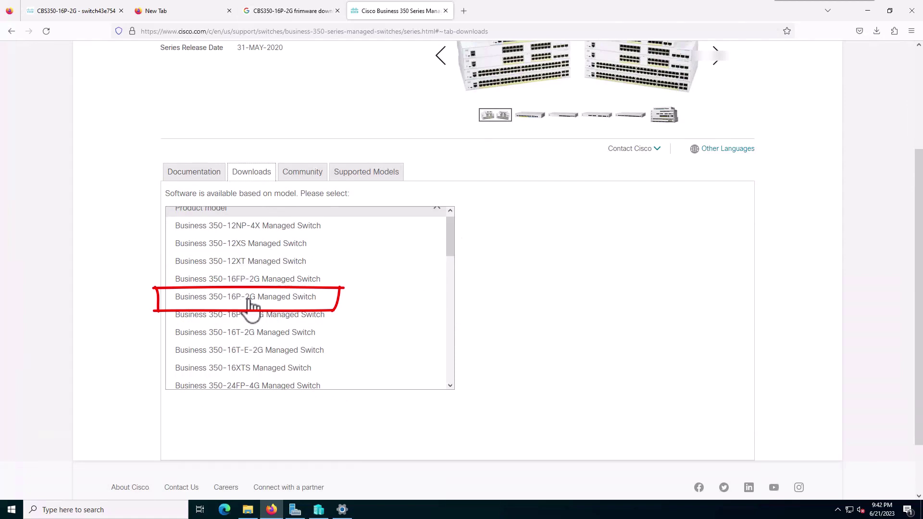
left_click(231, 302)
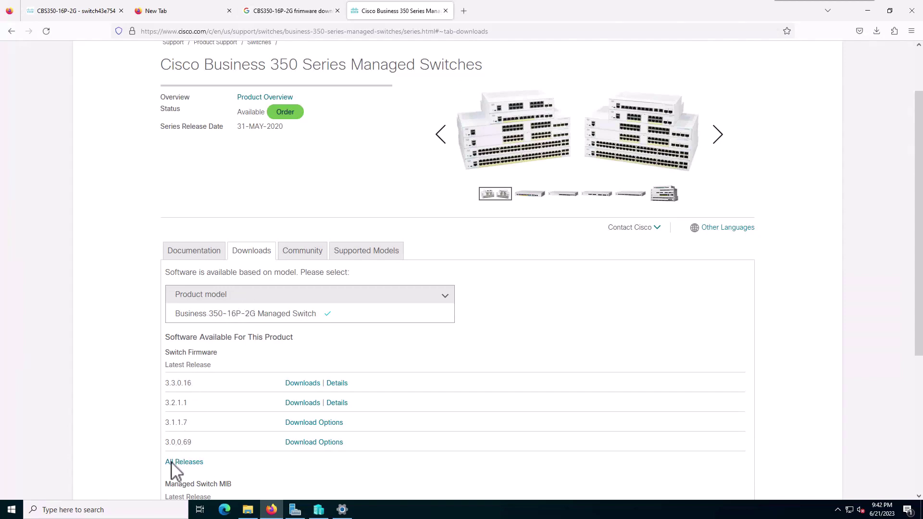
- Download the latest 3.3.0.16 firmware image rather than 3.2.1.1
left_click_drag(189, 422, 200, 391)
left_click(225, 388)
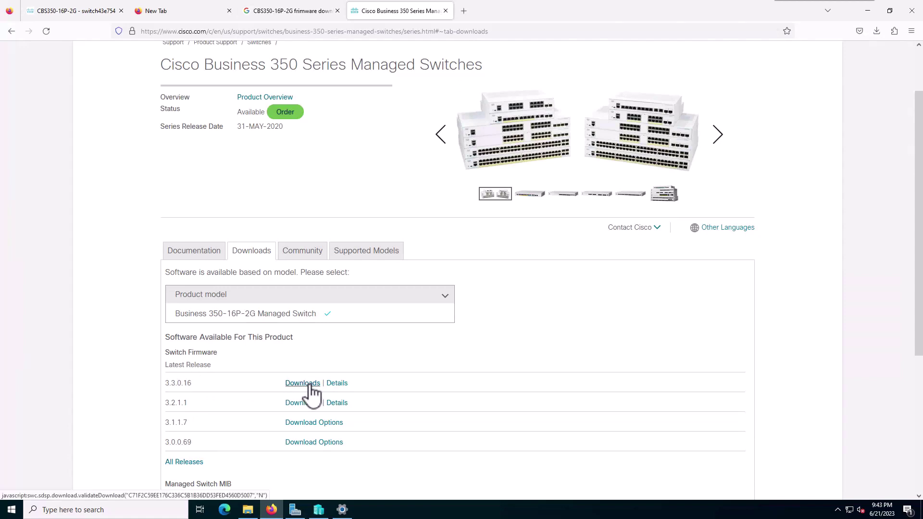
left_click(310, 384)
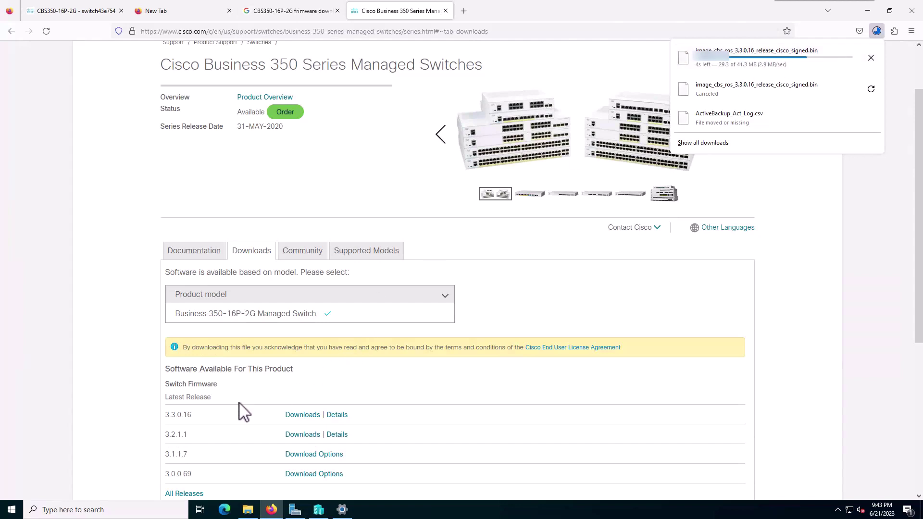
left_click(335, 390)
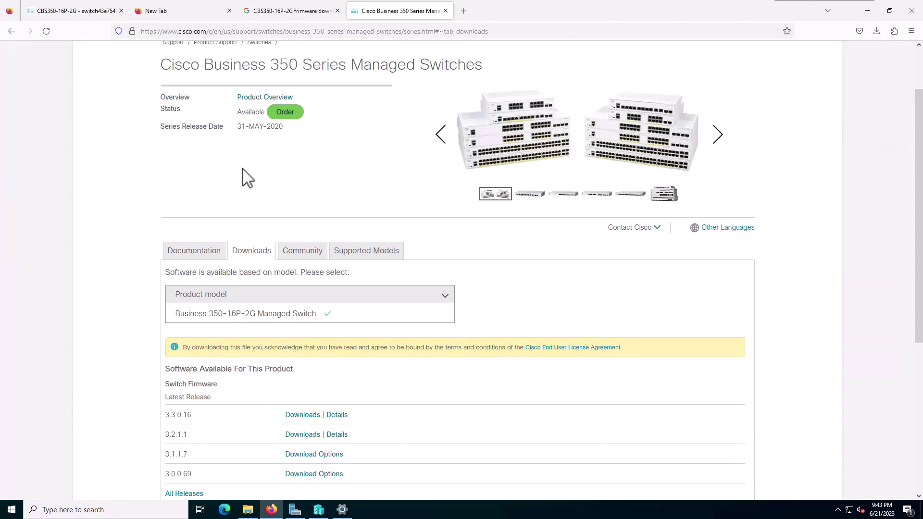
- Highlight the release date 31-MAY-2020 on the page
triple_click(260, 127)
left_click(268, 143)
triple_click(266, 128)
left_click(356, 146)
- Back in the switch interface, navigate to Administration > File Management > Firmware Operations
left_click(90, 16)
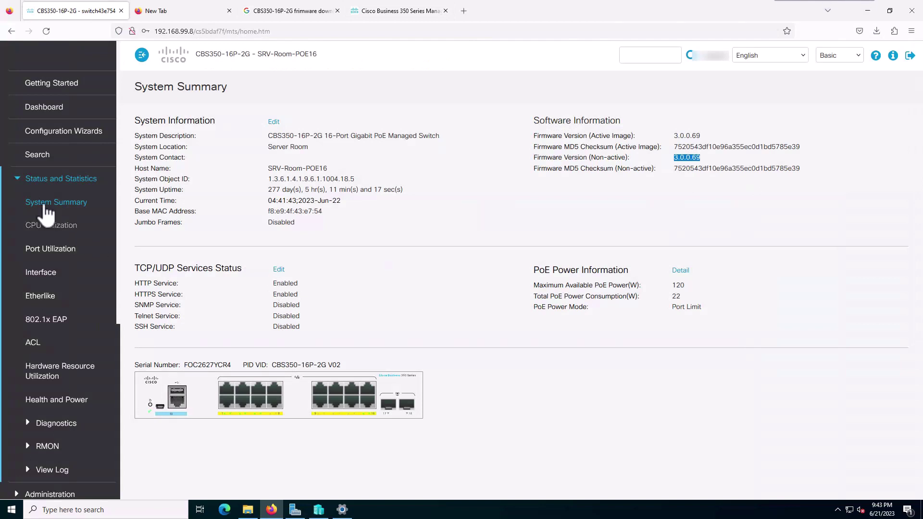
left_click(19, 179)
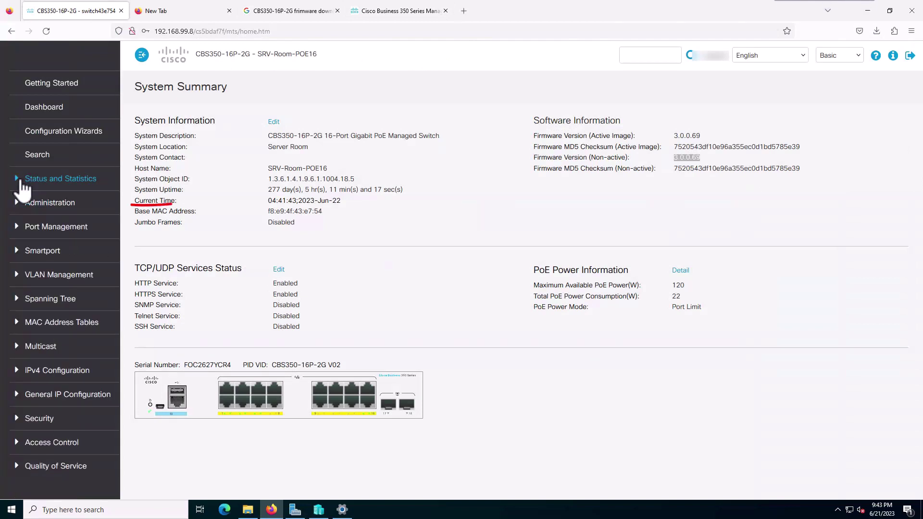
left_click(19, 202)
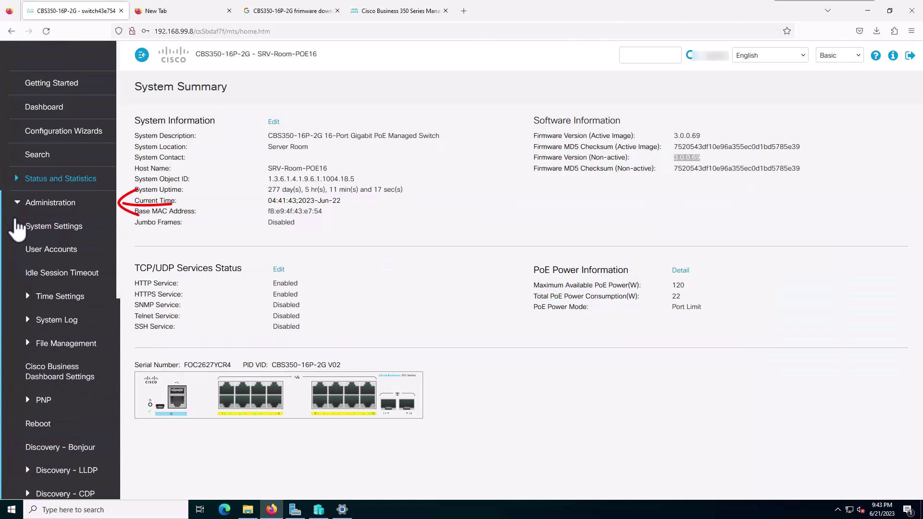
left_click(29, 345)
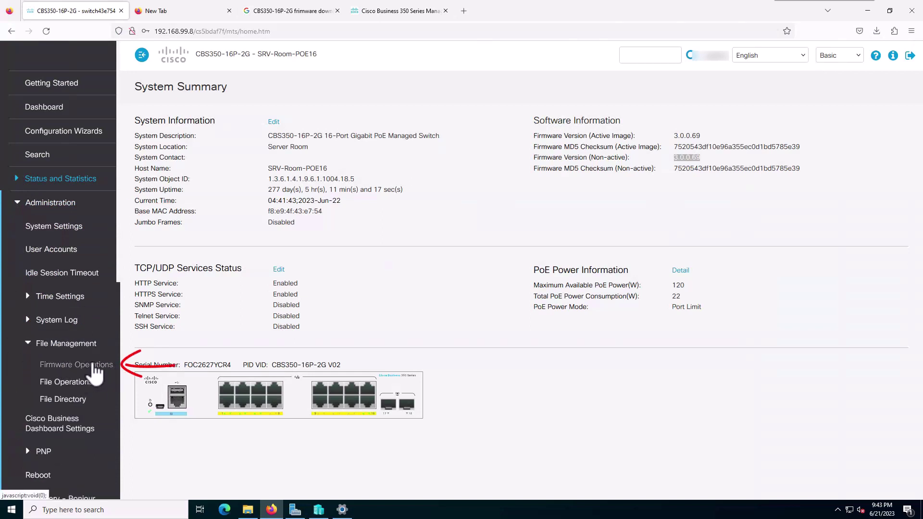
left_click(84, 364)
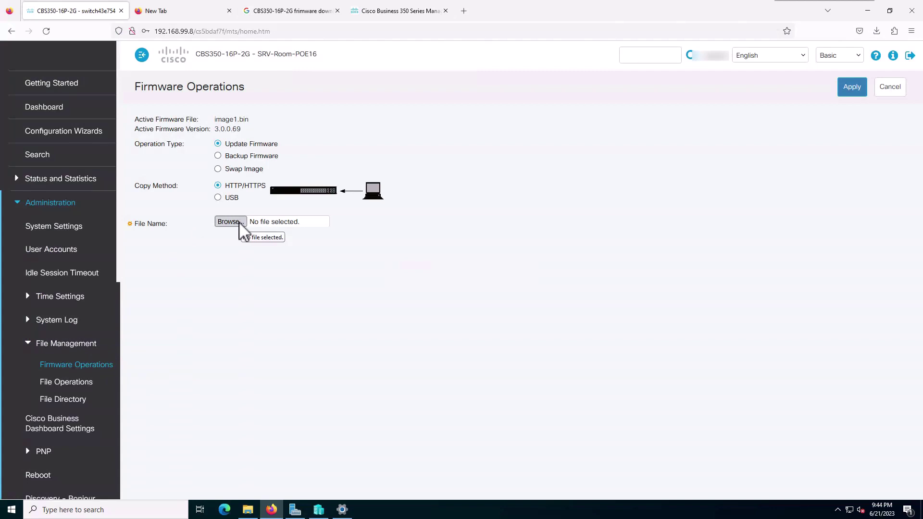
- Choose image_cbs_ros_3.3.0.16_release_cisco_signed.bin from Downloads as the firmware file to upload
left_click(238, 223)
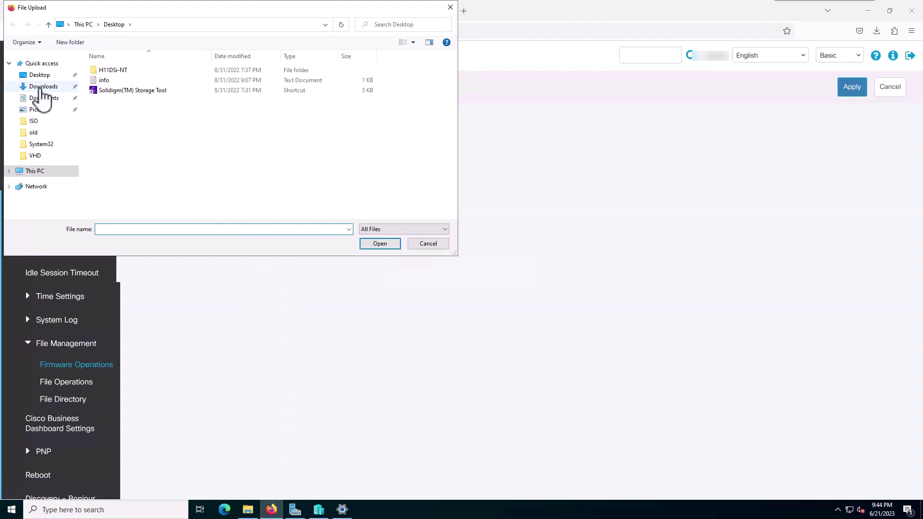
left_click(42, 89)
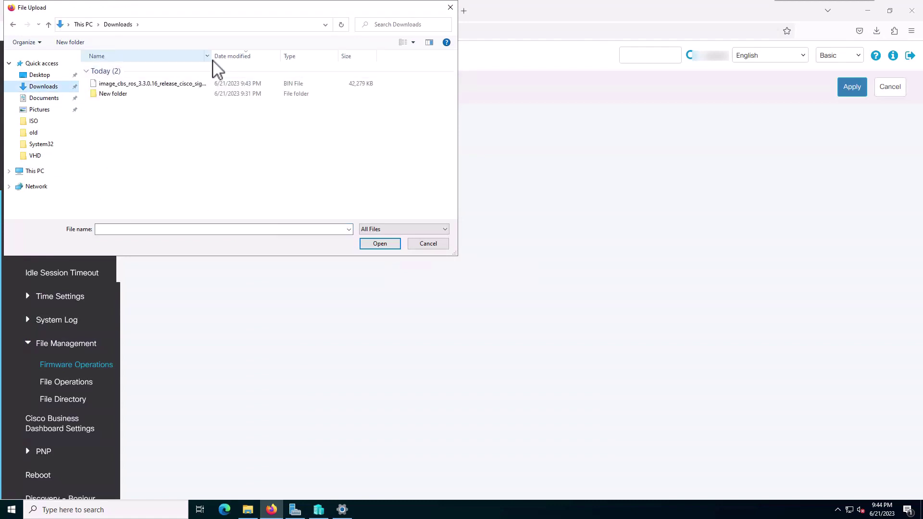
left_click_drag(212, 56, 270, 87)
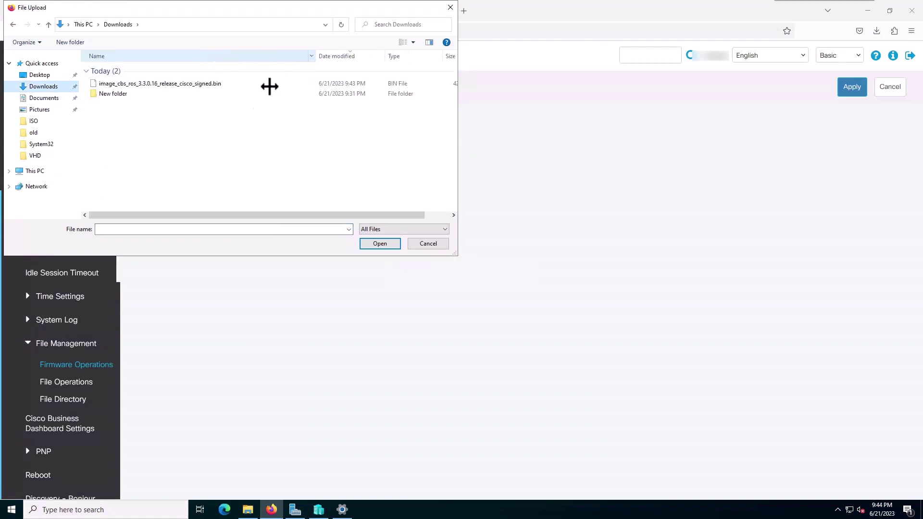
left_click(197, 86)
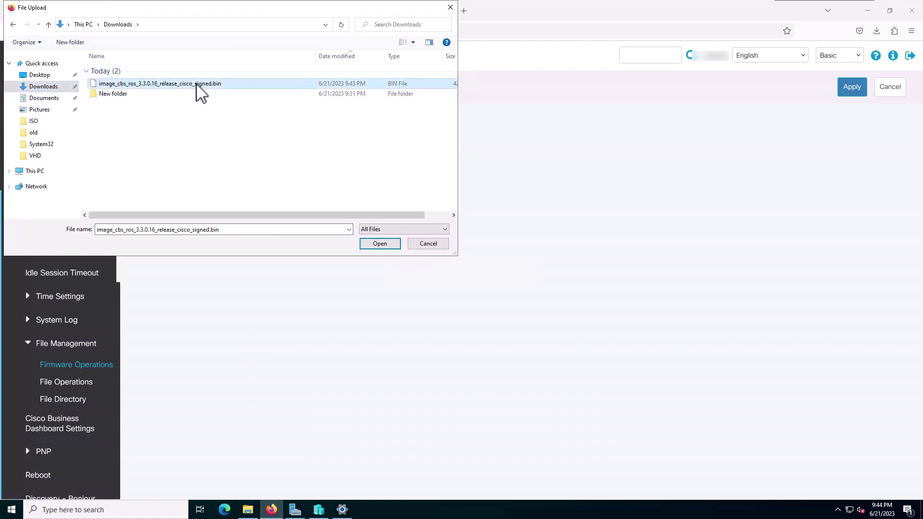
left_click(375, 243)
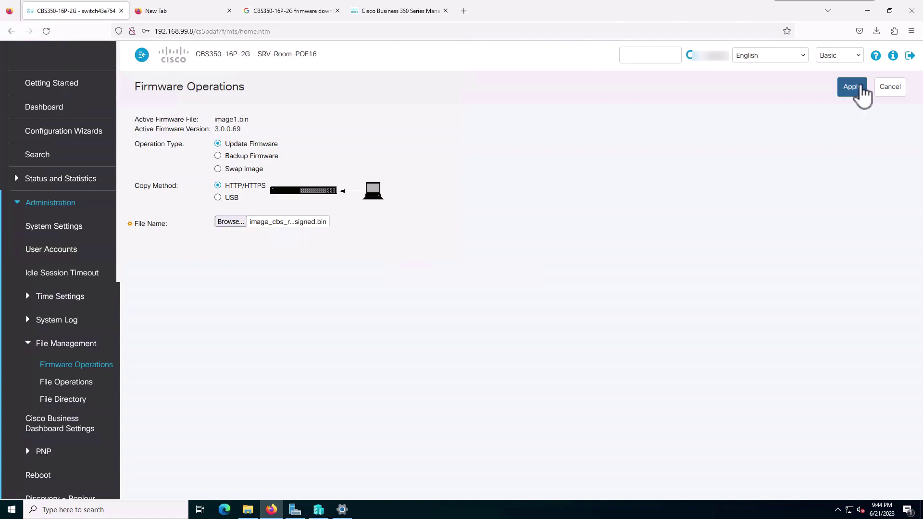
- Apply the update to upload the 3.3.0.16 firmware image to the switch
left_click(852, 87)
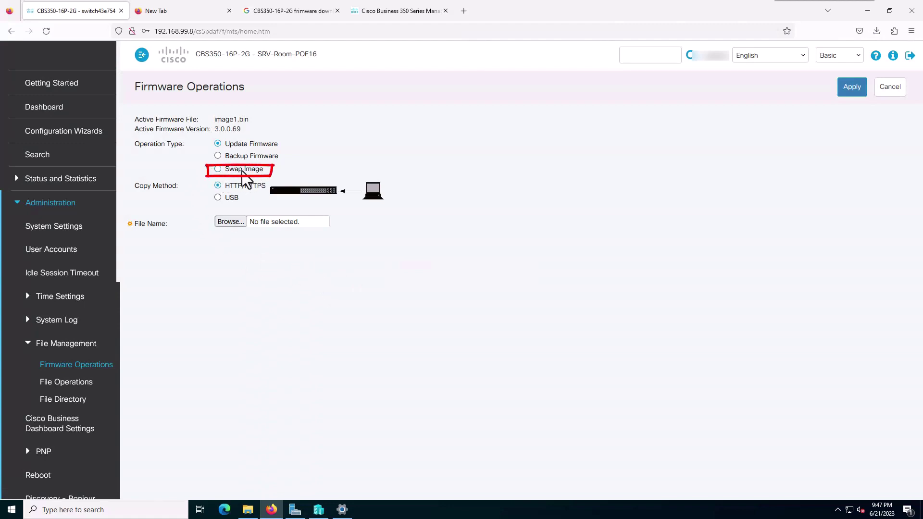
- Use Swap Image to make the 3.3.0.16 image active after reboot, then go to the Reboot page
left_click(218, 169)
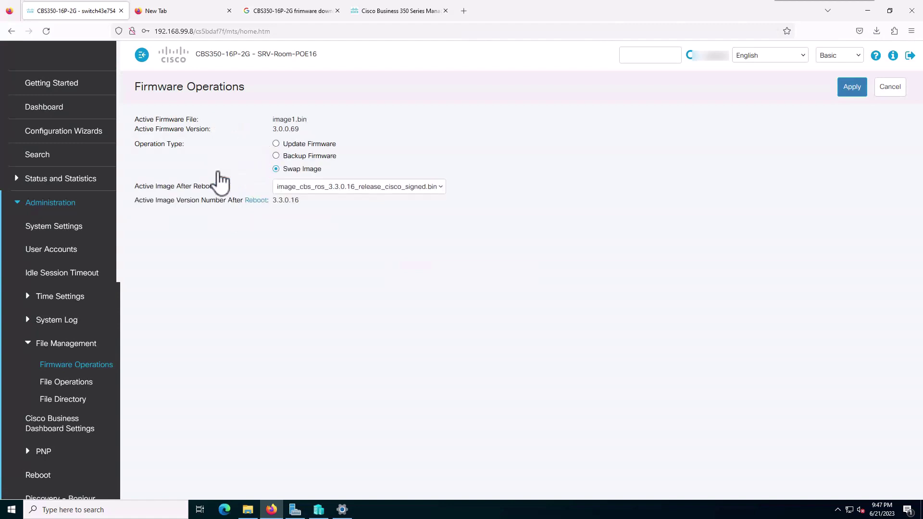
left_click(360, 190)
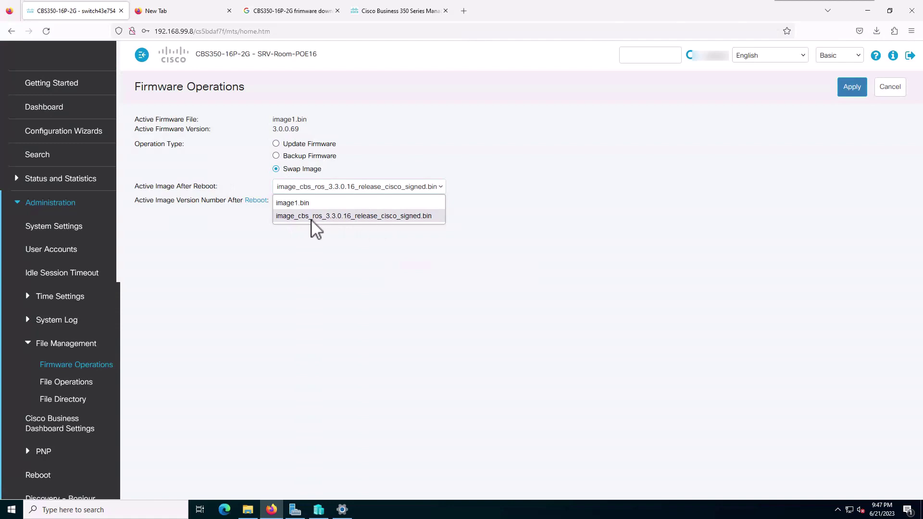
left_click(341, 218)
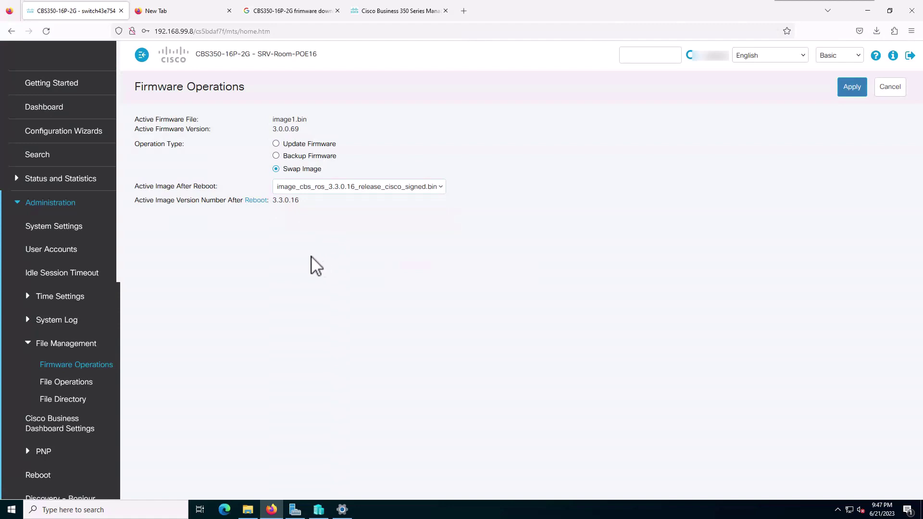
left_click(853, 88)
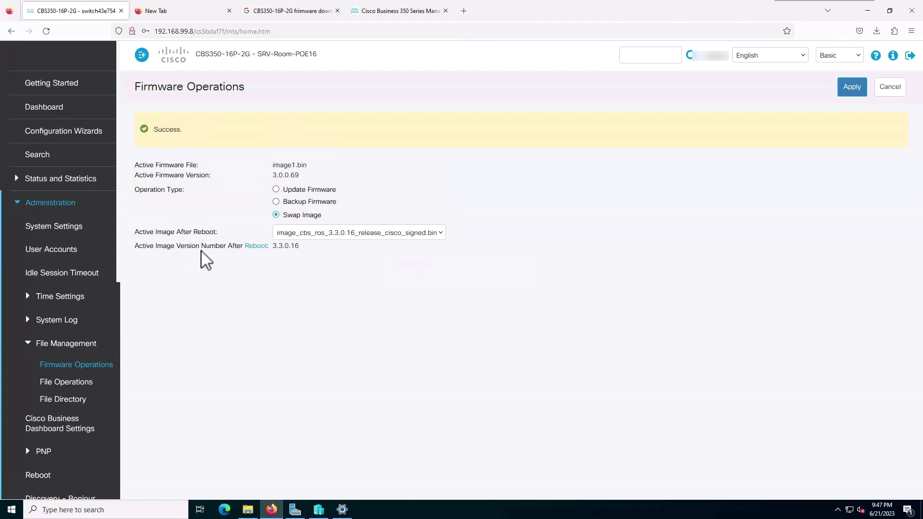
left_click(255, 246)
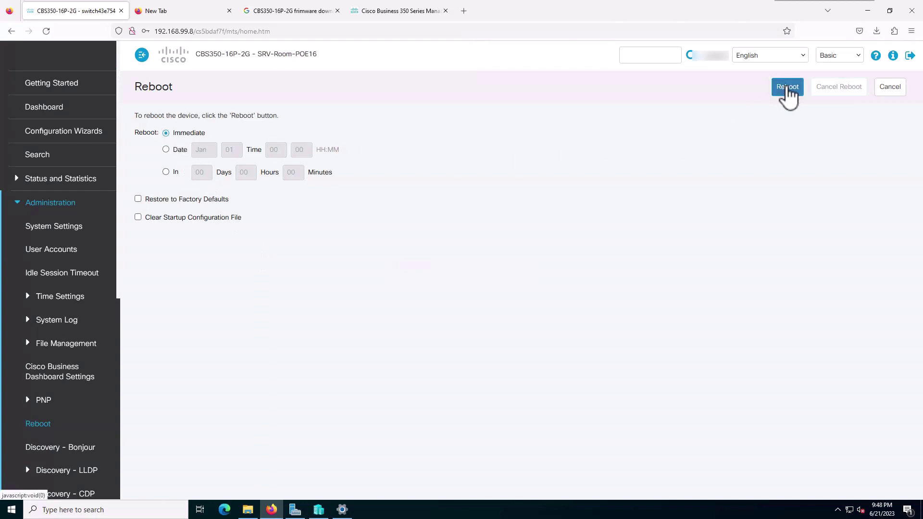
- Reboot the switch immediately and confirm the reboot
left_click(788, 87)
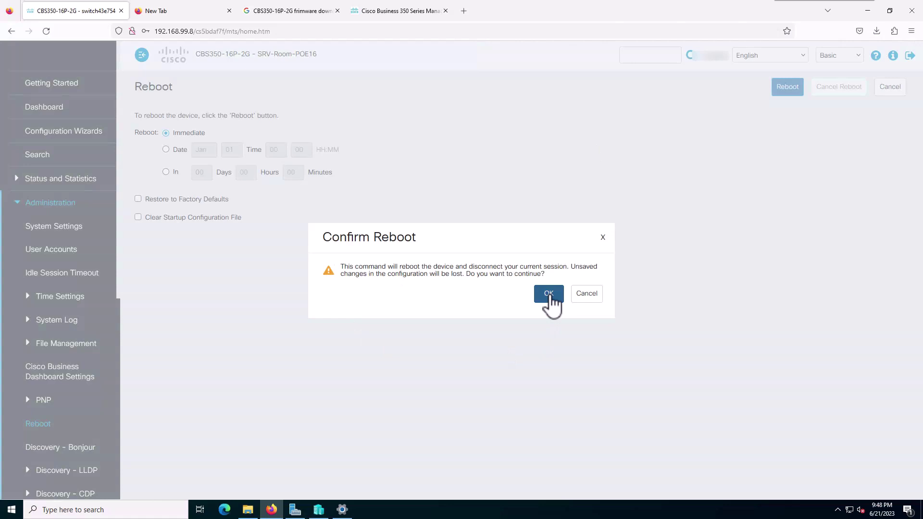
left_click(549, 294)
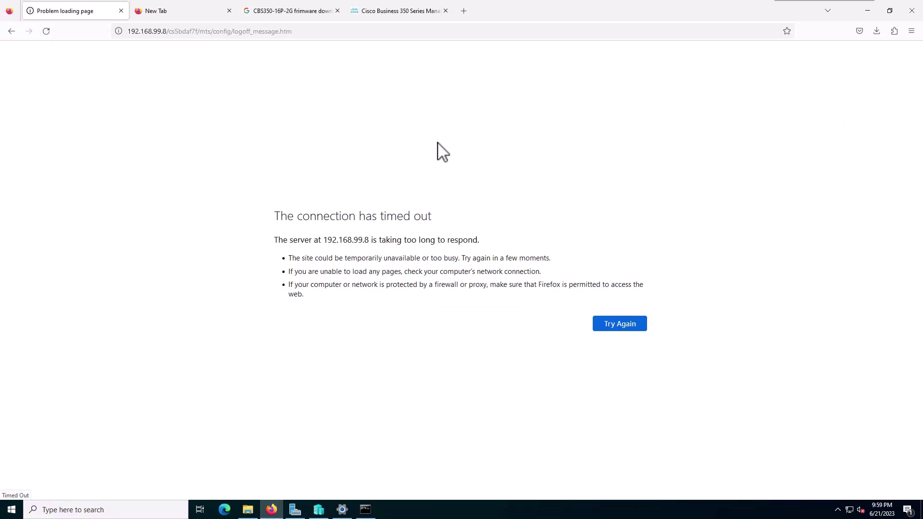
- Reload the page, log in with the switch's username and password, and decline saving the login
left_click(47, 37)
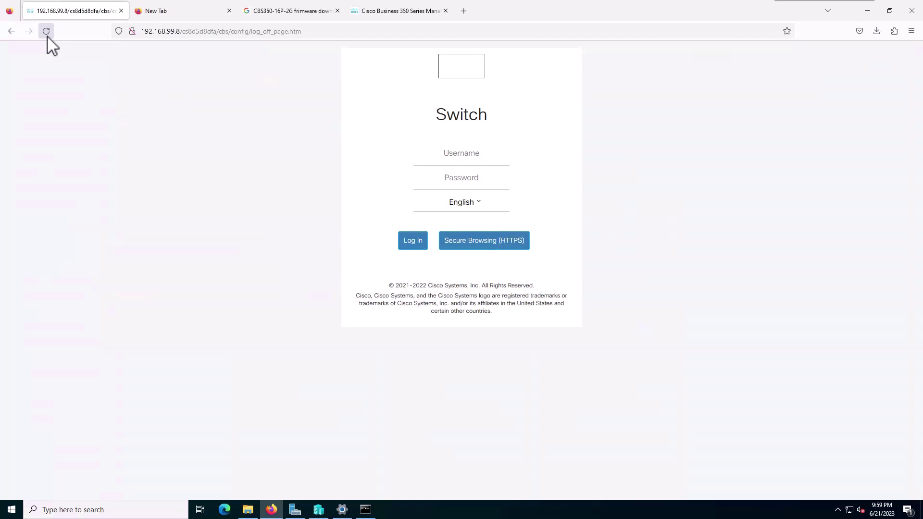
left_click(453, 154)
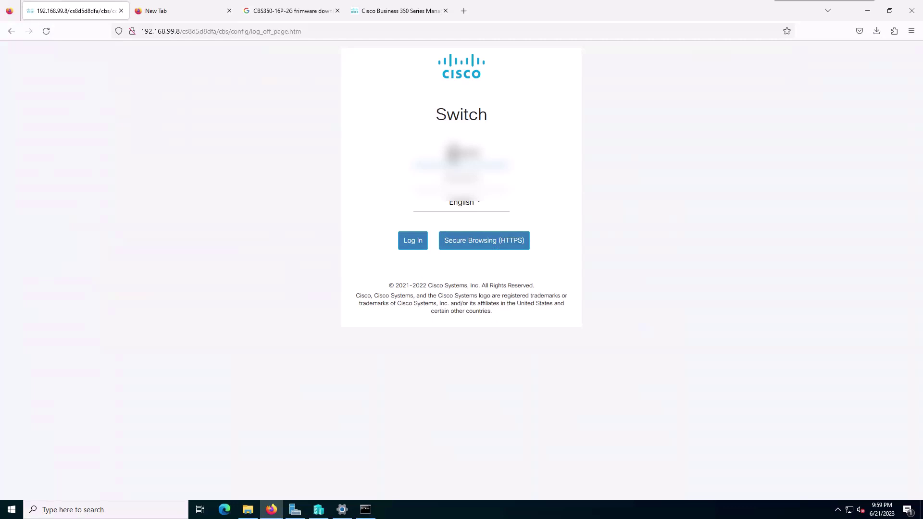
left_click(491, 200)
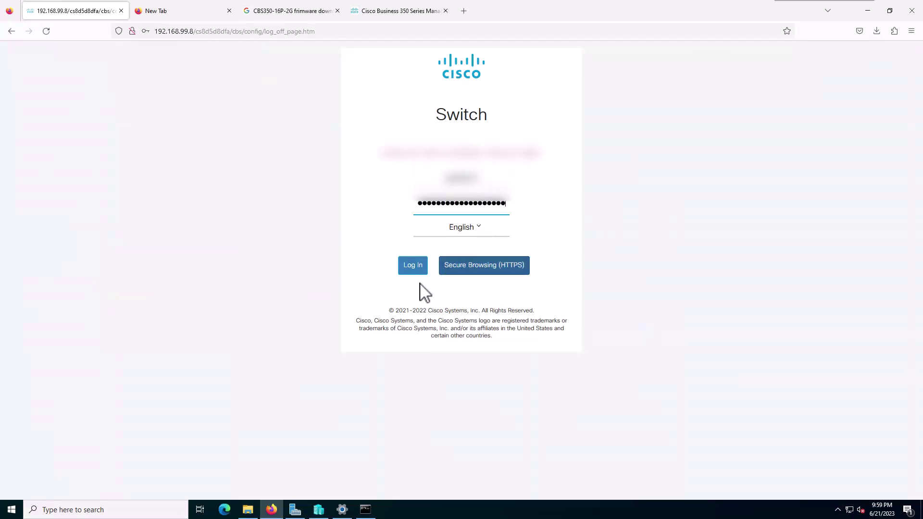
left_click(413, 267)
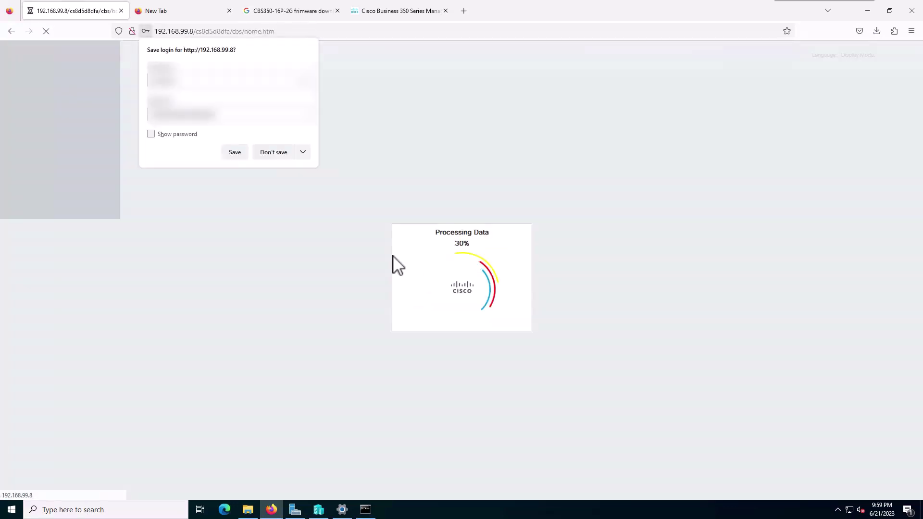
left_click(274, 152)
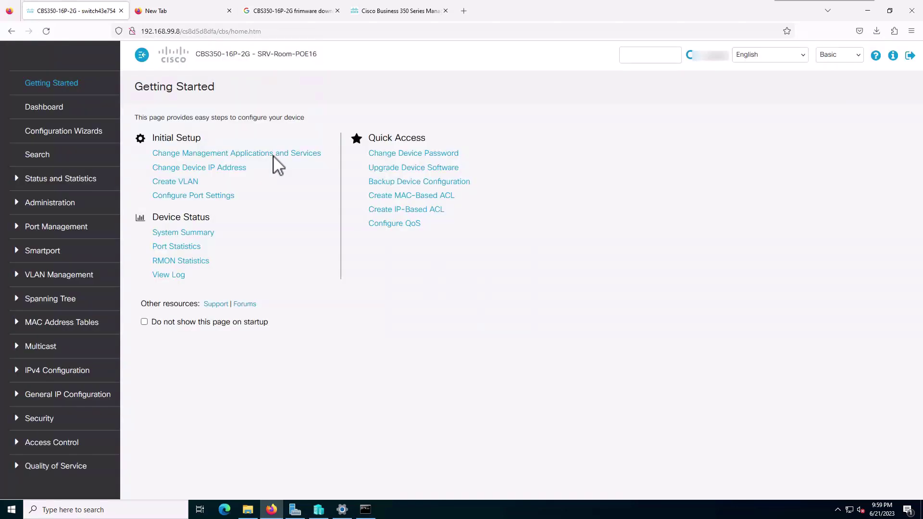
- Verify on System Summary that active firmware is 3.3.0.16, then open Administration > System Settings
left_click(183, 234)
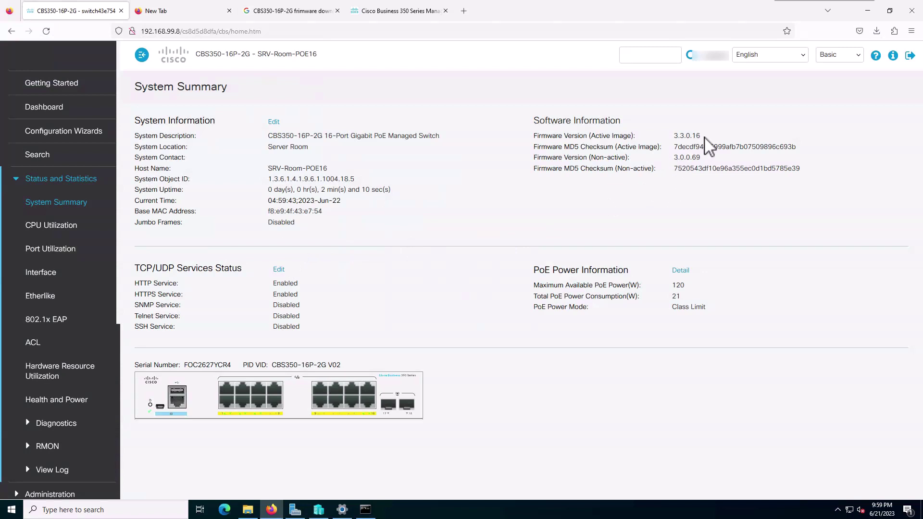
left_click_drag(704, 137, 529, 144)
left_click(531, 145)
left_click_drag(656, 134, 711, 144)
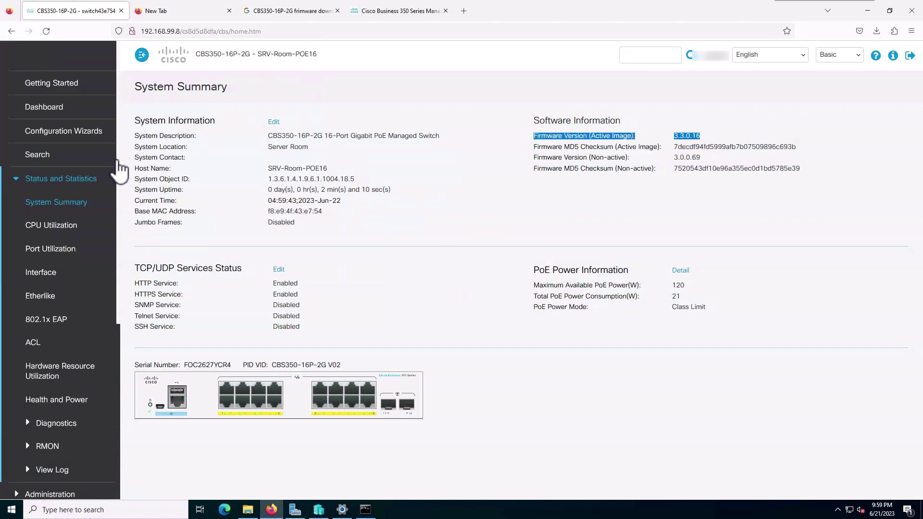
left_click(21, 179)
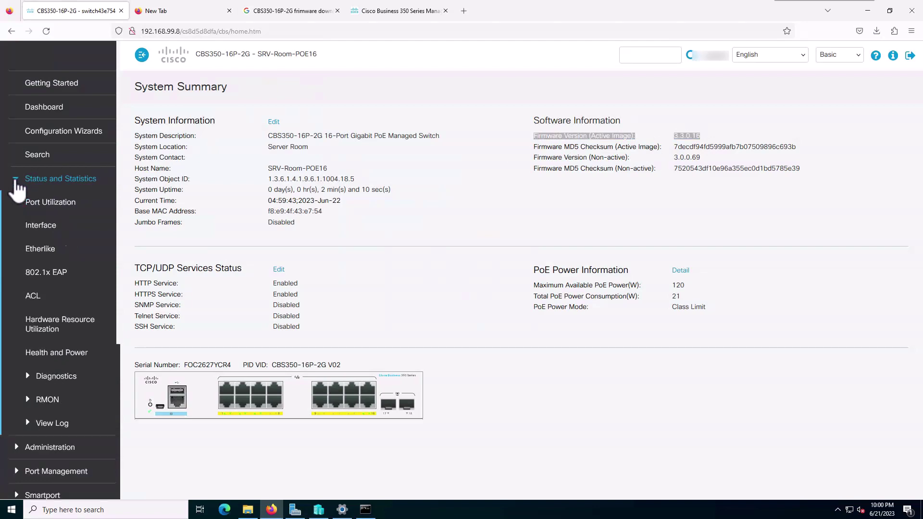
left_click(51, 203)
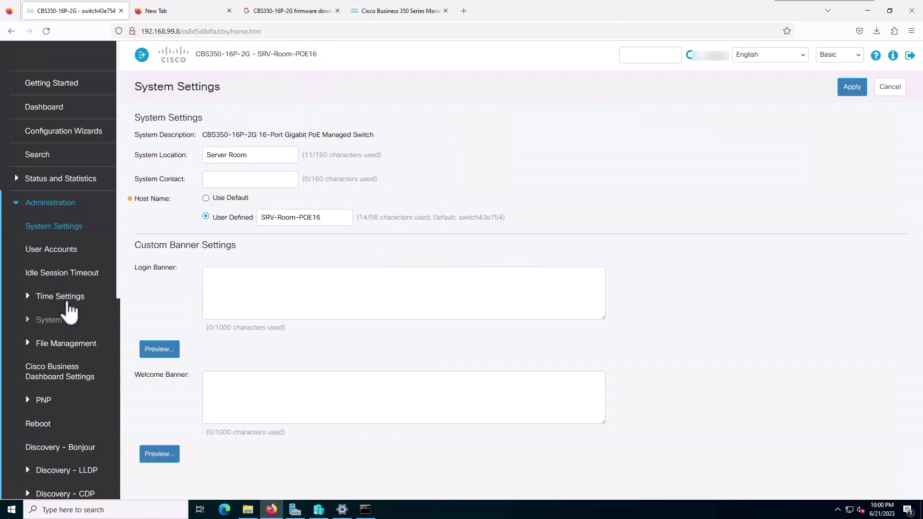
- On Firmware Operations, confirm the active file image_cbs_ros_3.3.0.16_release_cisco_signed.bin, version 3.3.0.16, by highlighting its name
left_click(77, 354)
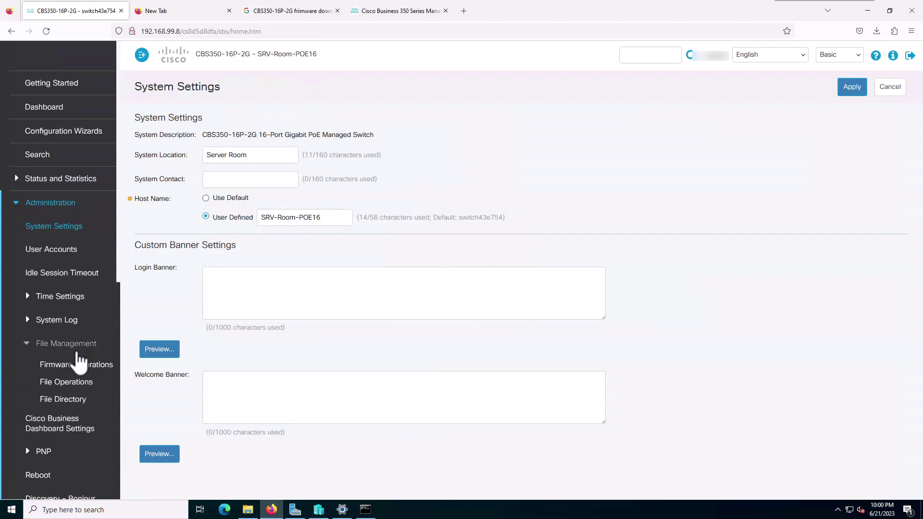
left_click(75, 365)
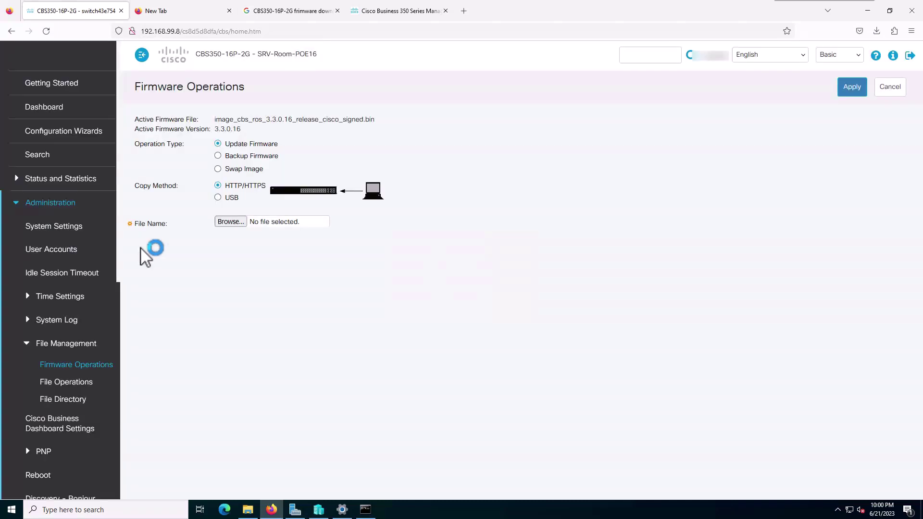
left_click_drag(135, 119, 213, 116)
left_click(378, 123)
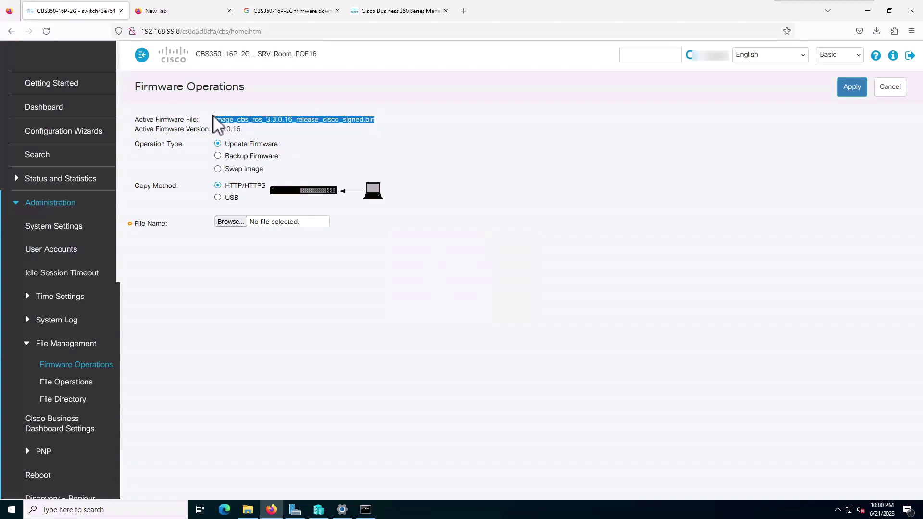